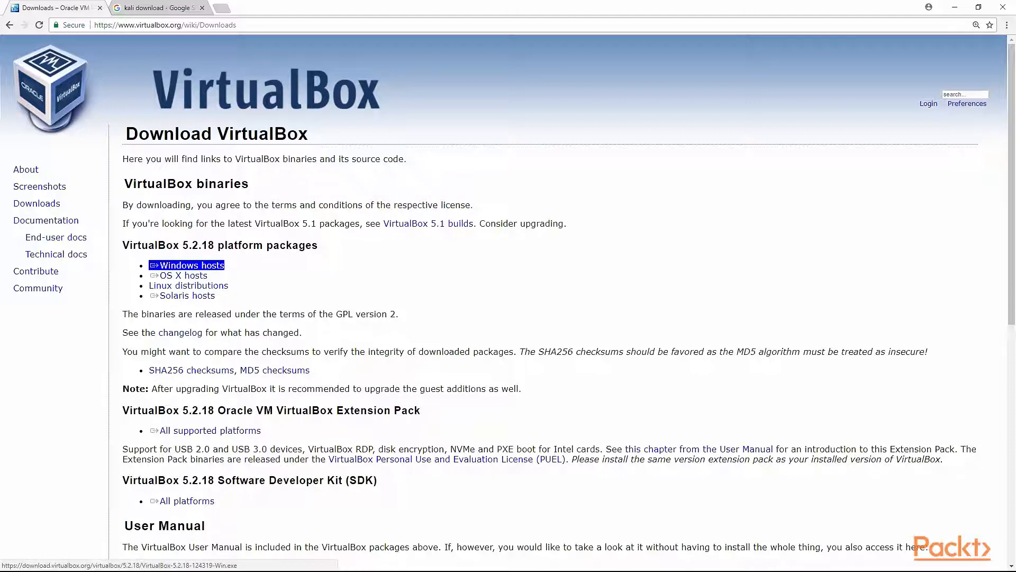
Open the official Kali Linux downloads page from the search results and browse the list of available images.
key("ctrl+Tab")
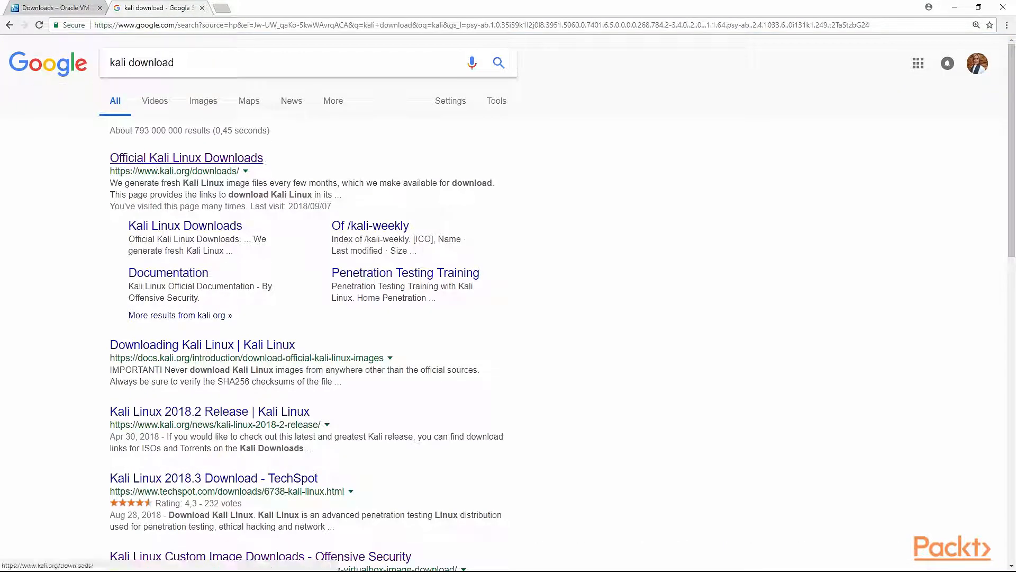
left_click(186, 158)
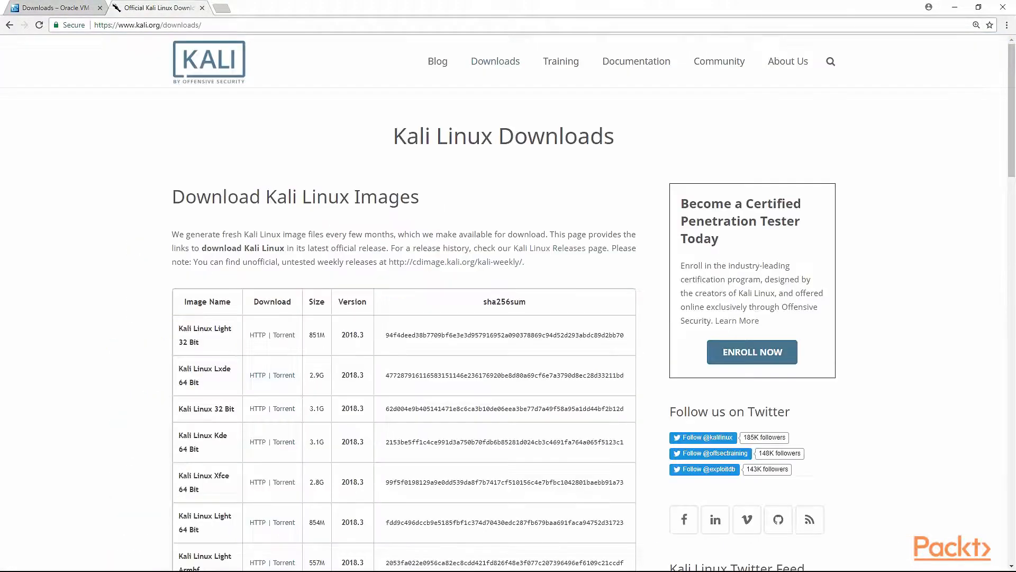
scroll(509, 306, "down", 2)
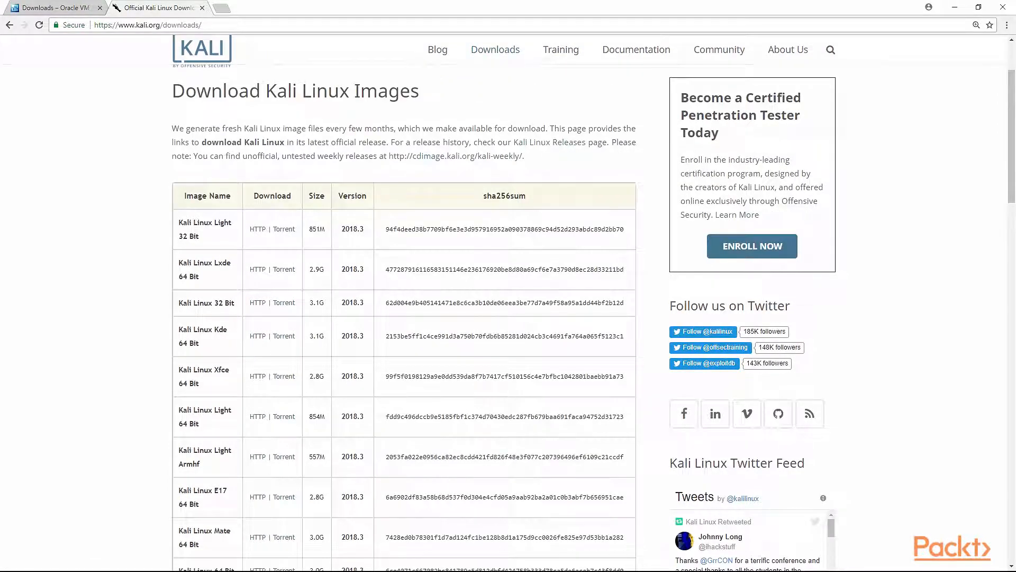
scroll(402, 176, "down", 1)
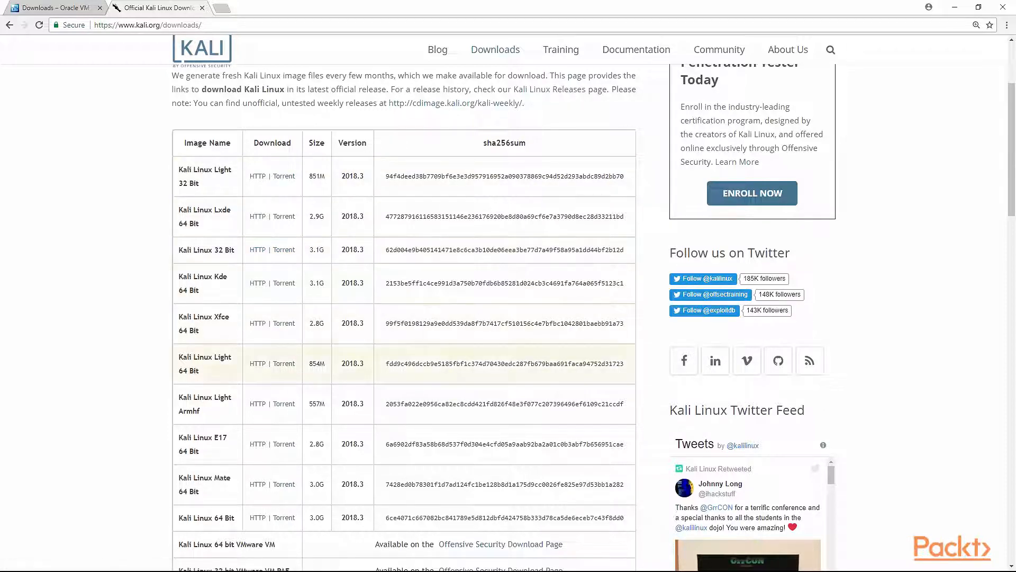
scroll(260, 485, "down", 1)
scroll(284, 305, "down", 3)
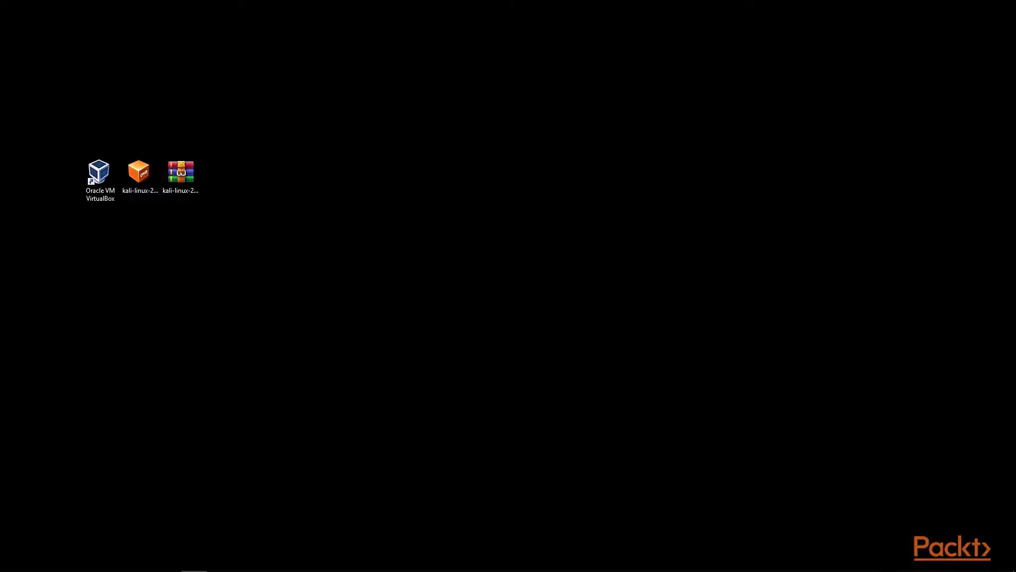
Launch VirtualBox and start creating a new virtual machine named Linux base.
left_click(100, 180)
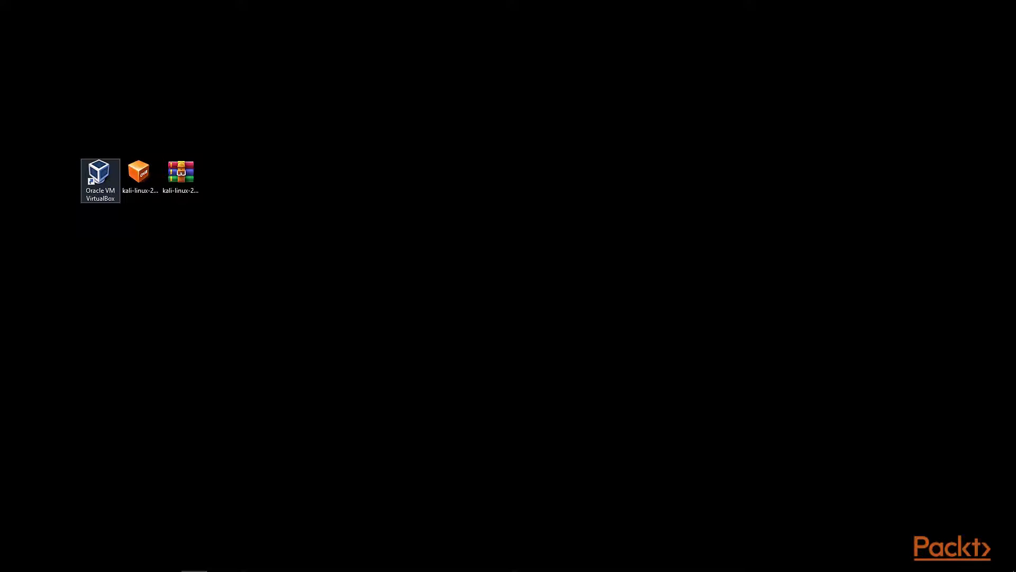
left_click(100, 180)
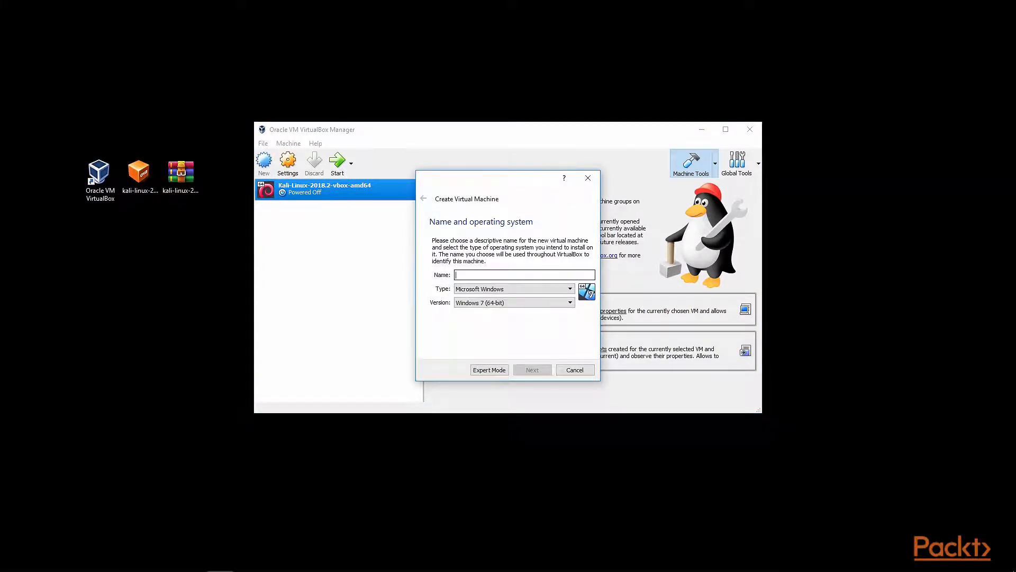
type("Lin")
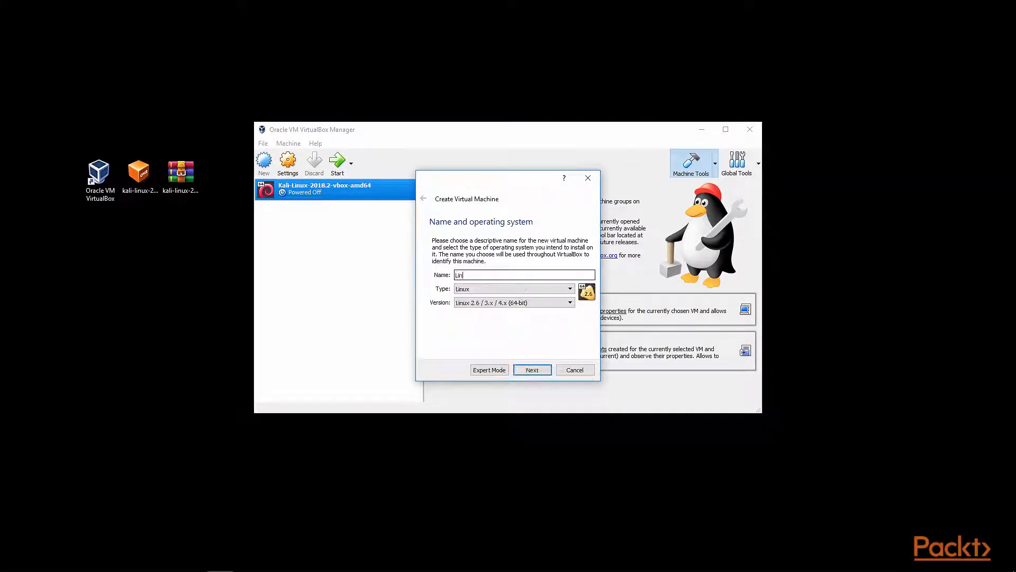
type("ux base")
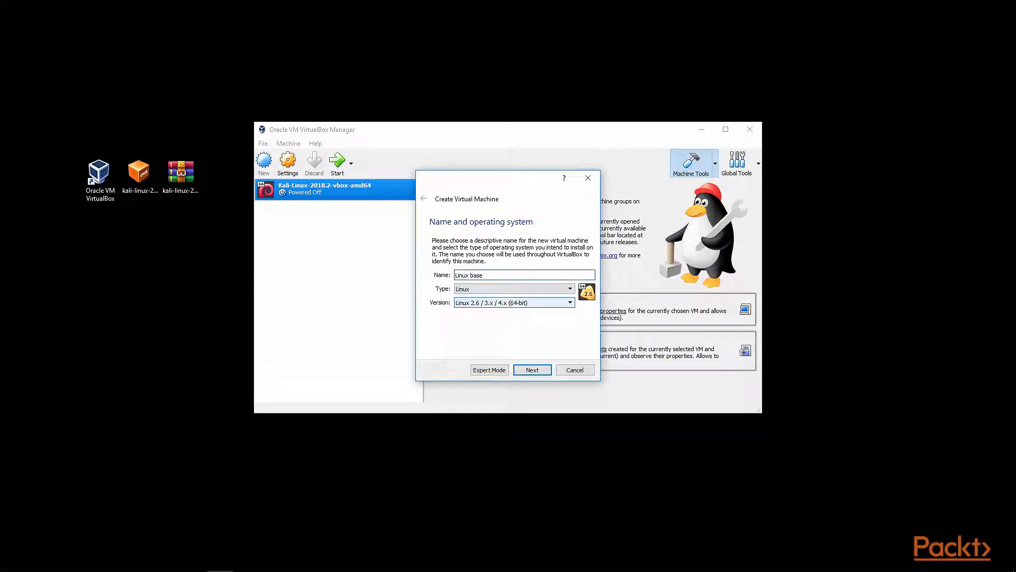
Set the machine's version to Debian (64-bit) and continue to the memory settings.
left_click(514, 302)
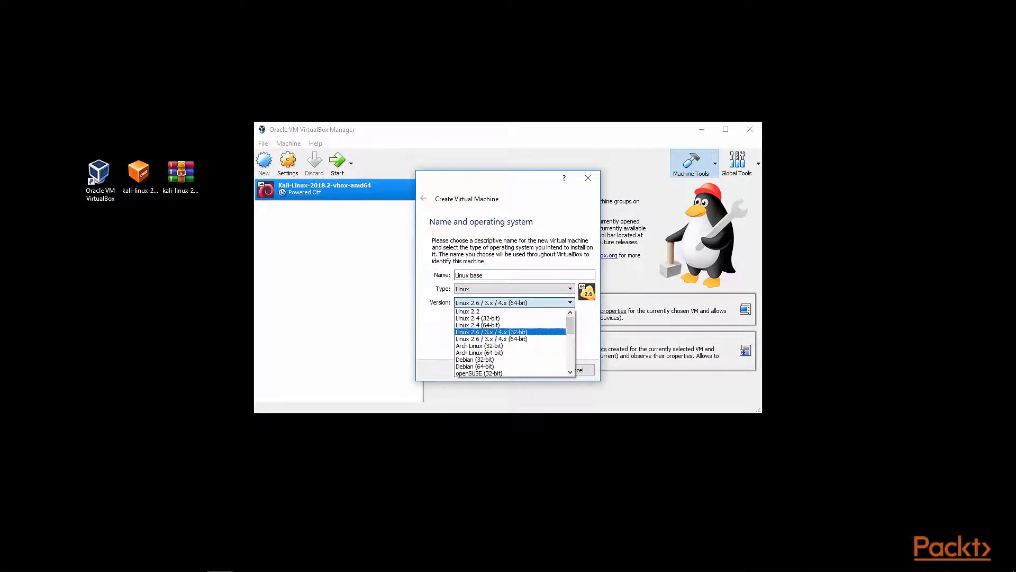
left_click(477, 366)
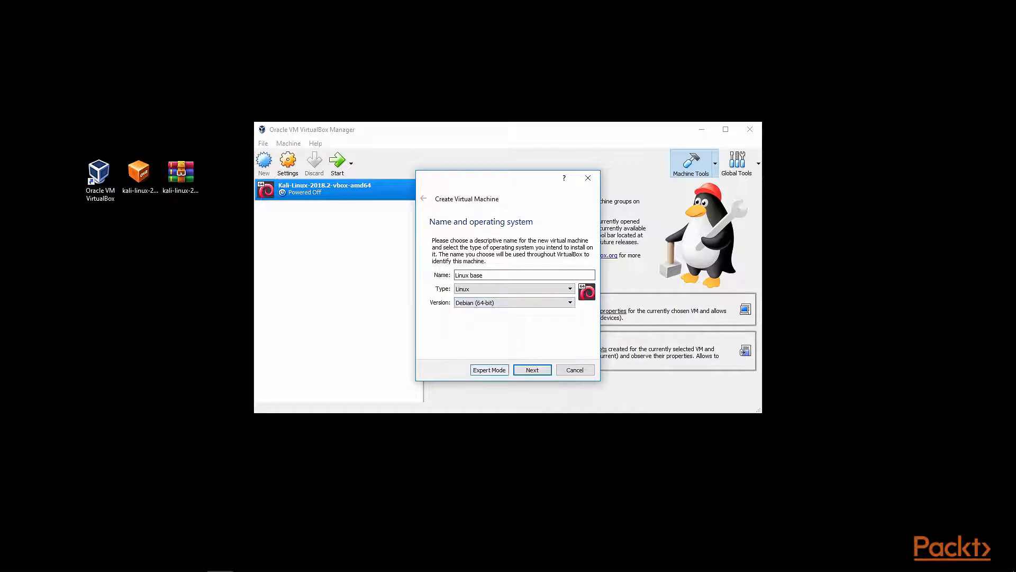
left_click(532, 371)
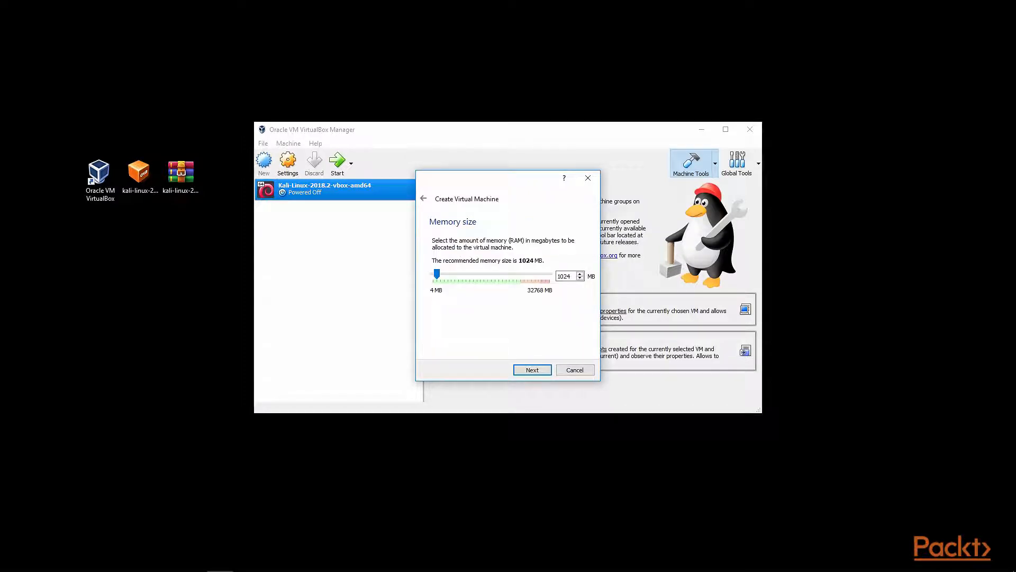
Set the virtual machine's memory size to 2048 MB.
double_click(566, 276)
type("2048")
key("Return")
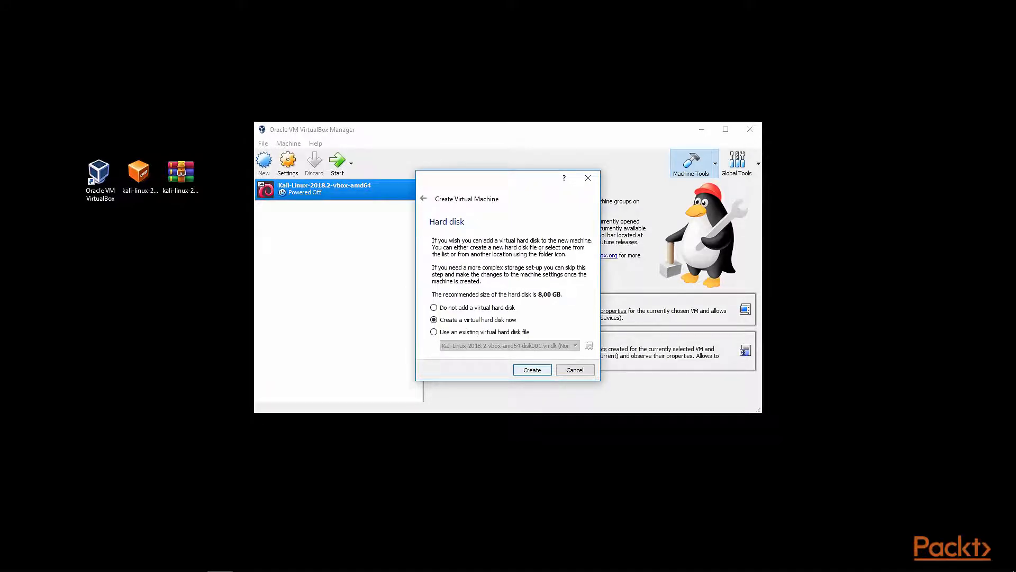
Create a new virtual hard disk of type VHD with dynamically allocated storage.
key("Return")
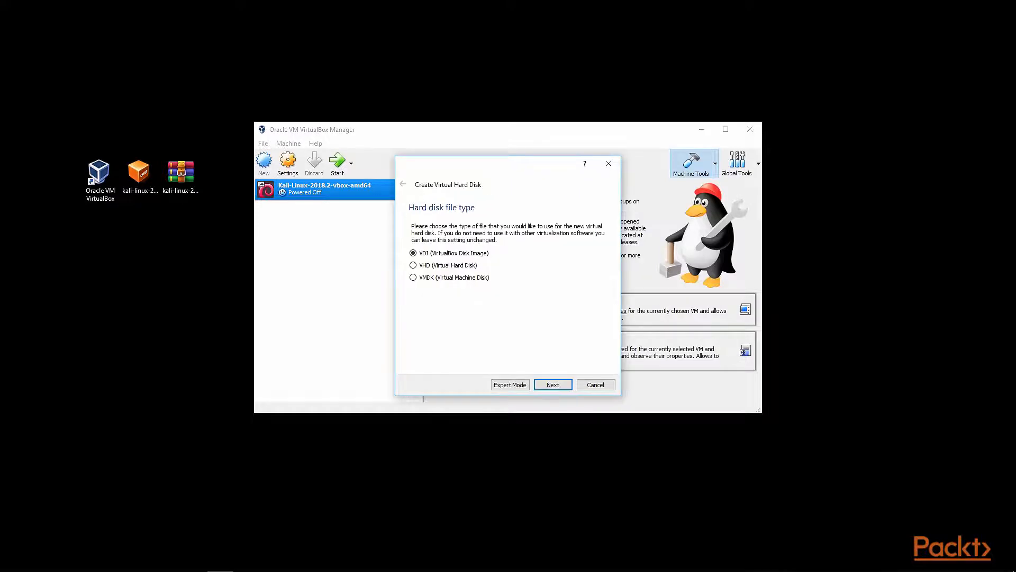
left_click(414, 265)
left_click(553, 384)
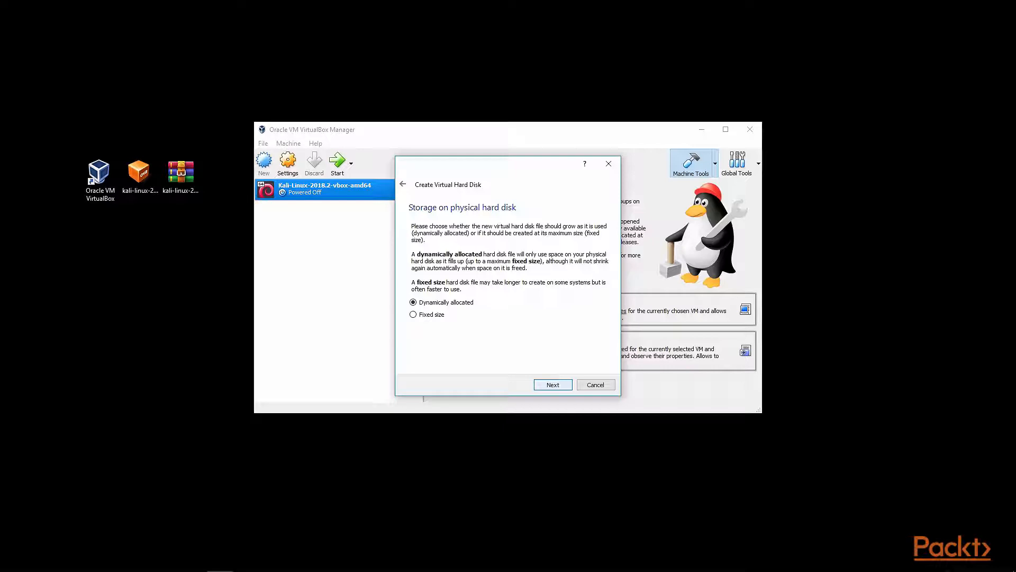
left_click(553, 385)
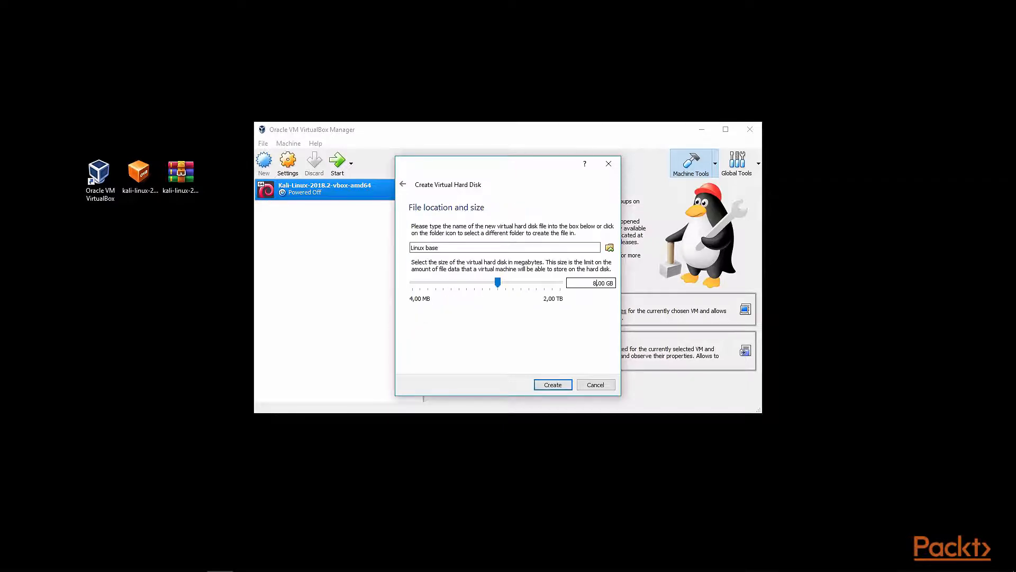
Set the virtual hard disk size to 50 GB and create the machine.
left_click(597, 284)
key("BackSpace")
type("50")
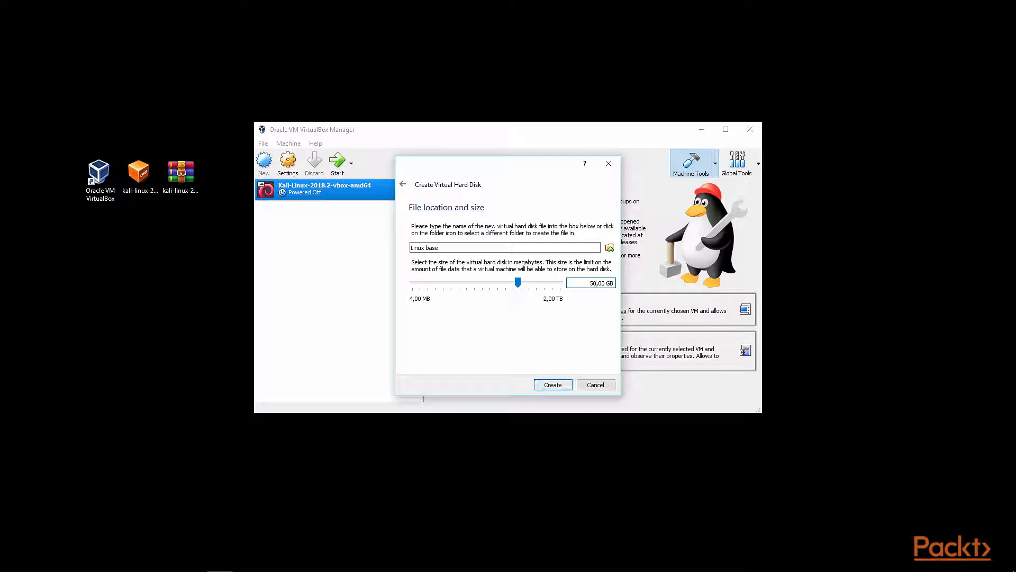
left_click(553, 385)
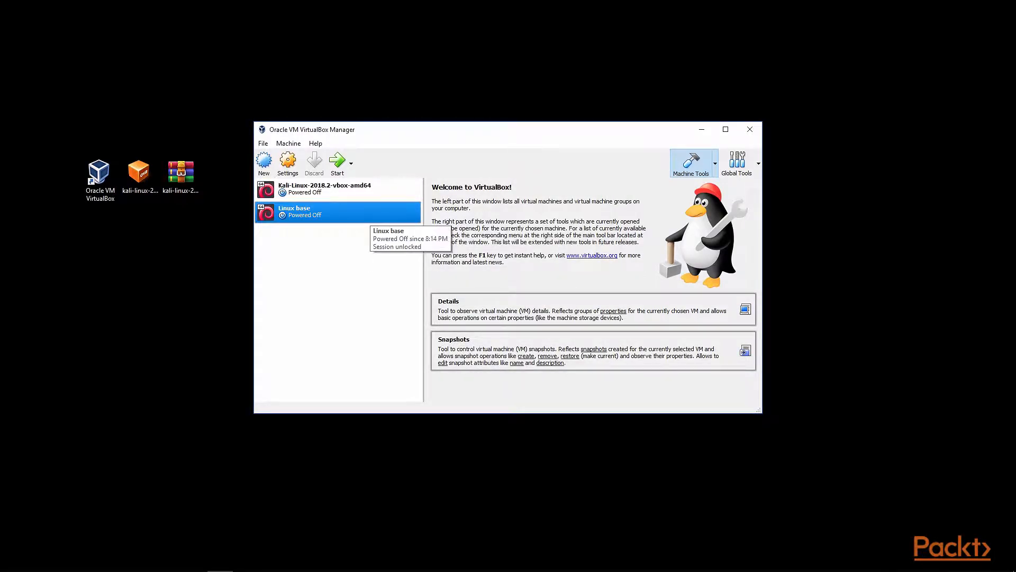
Start the Linux base machine using the kali-linux-2018.3-amd64 file as its start-up disk.
left_click(337, 161)
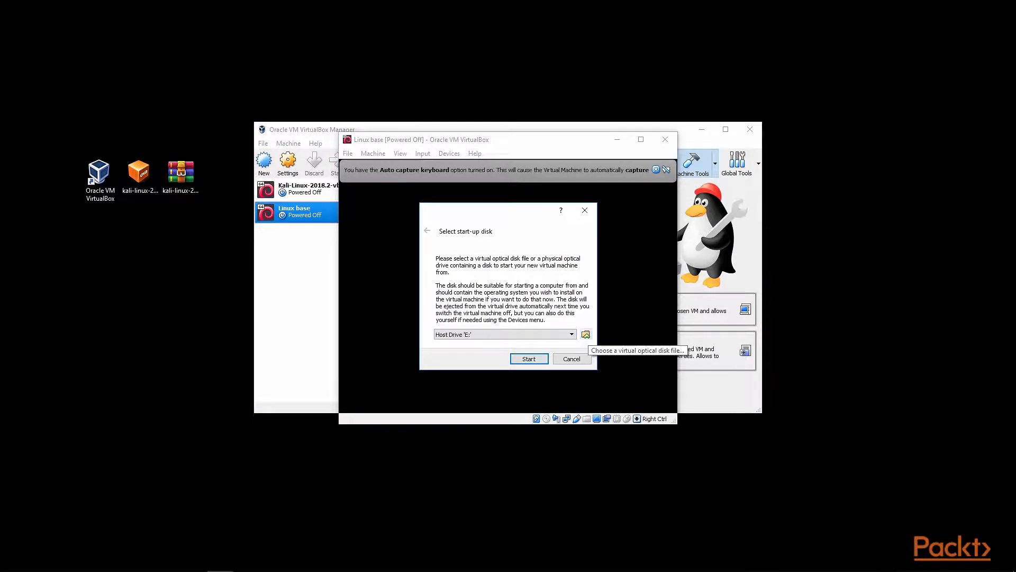
left_click(586, 334)
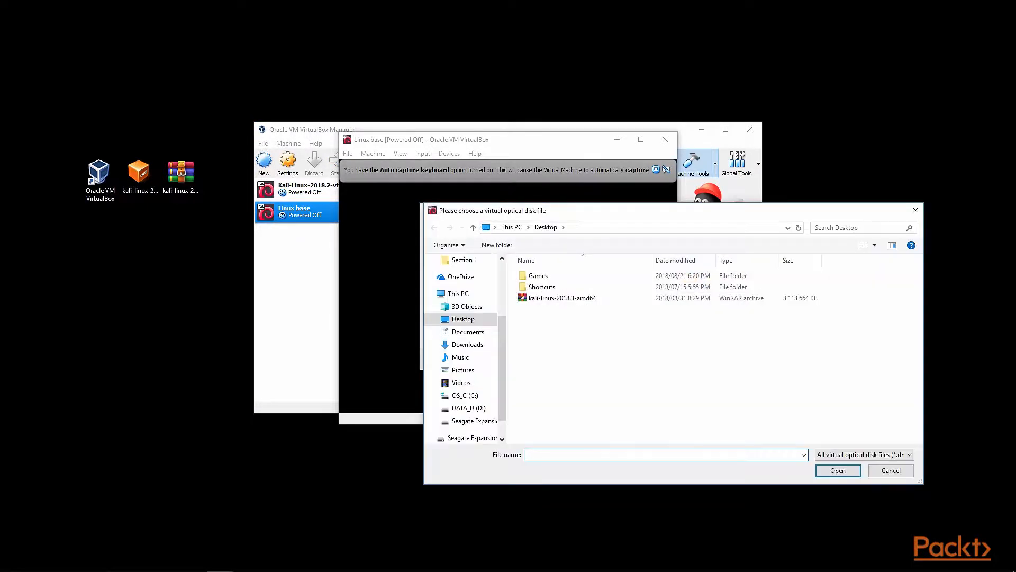
left_click(575, 298)
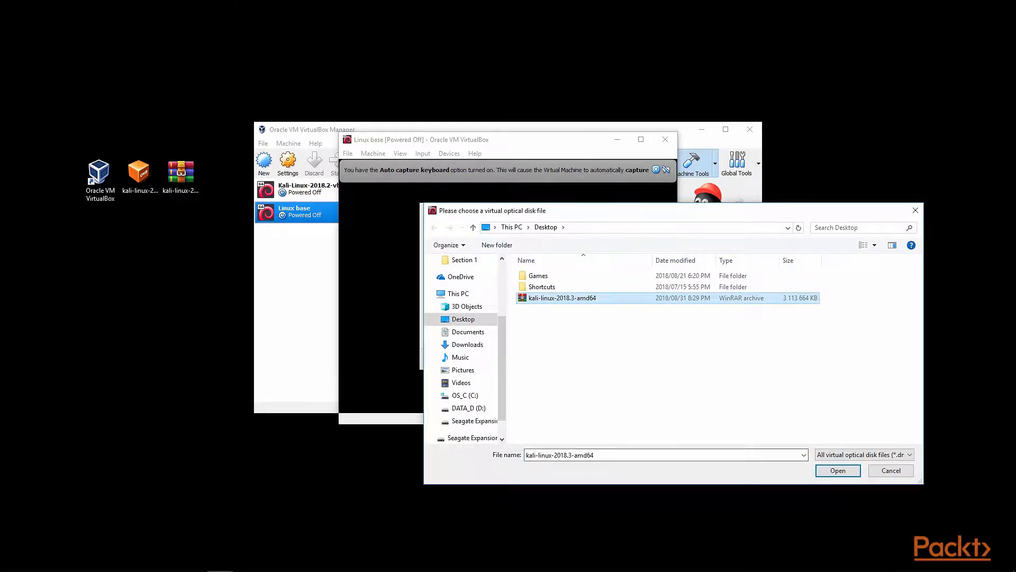
left_click(838, 471)
key("Return")
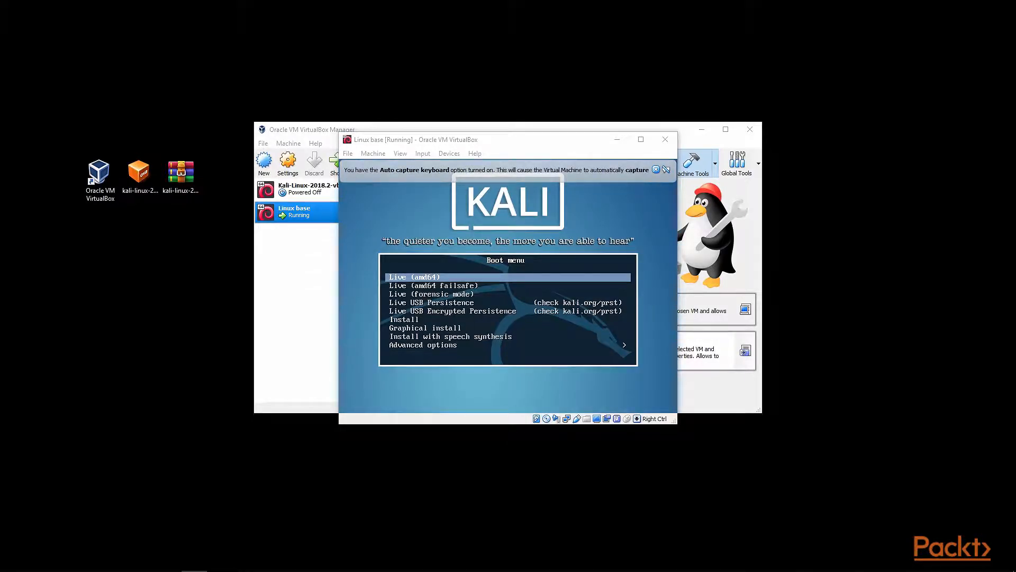
Choose Graphical install from the Kali boot menu.
key("Down")
key("Down")
key("Down")
key("Down")
key("Down")
key("Down")
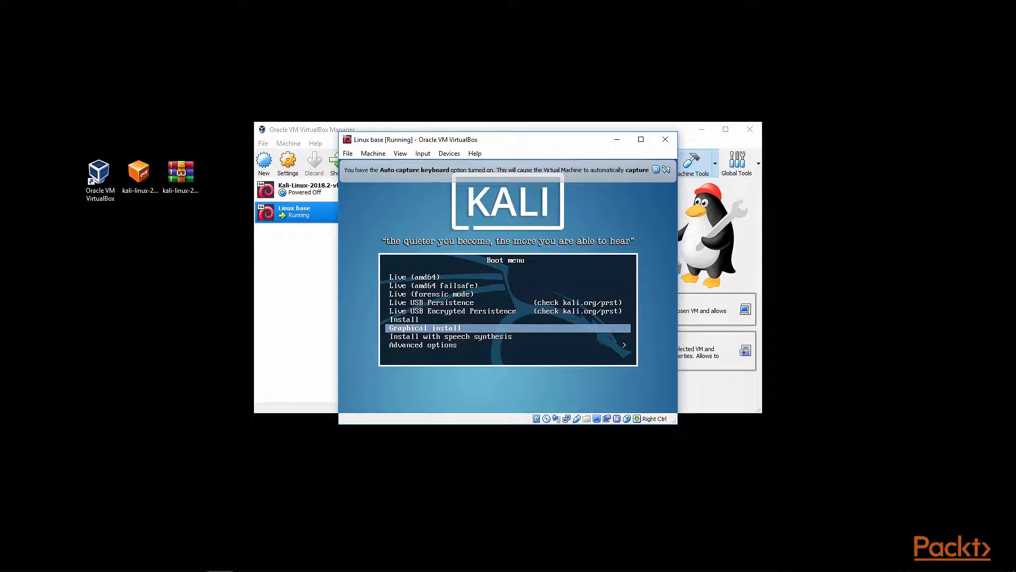
key("Return")
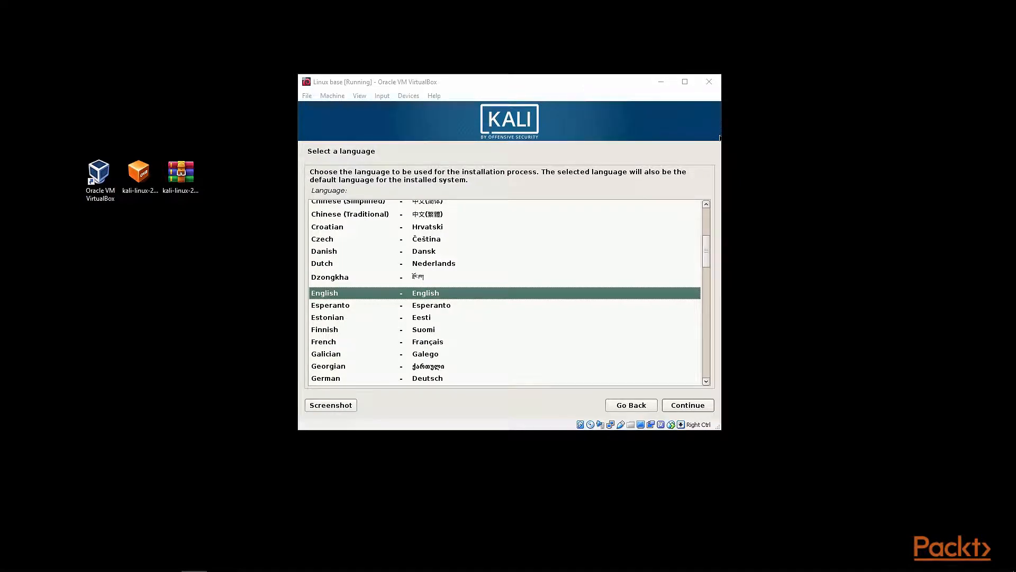
Keep English as the installation language and select South Africa as the location.
left_click(689, 406)
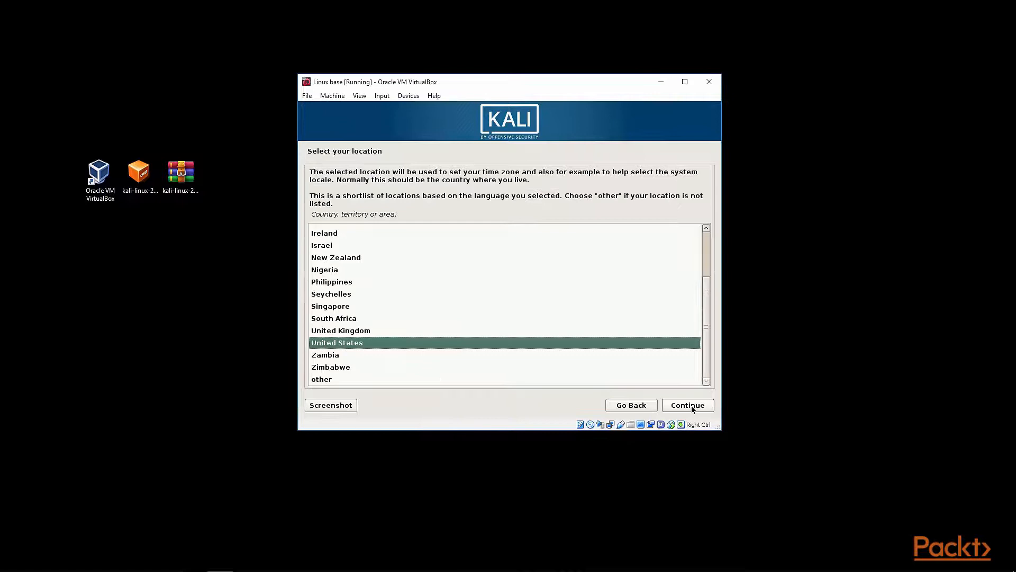
left_click(344, 319)
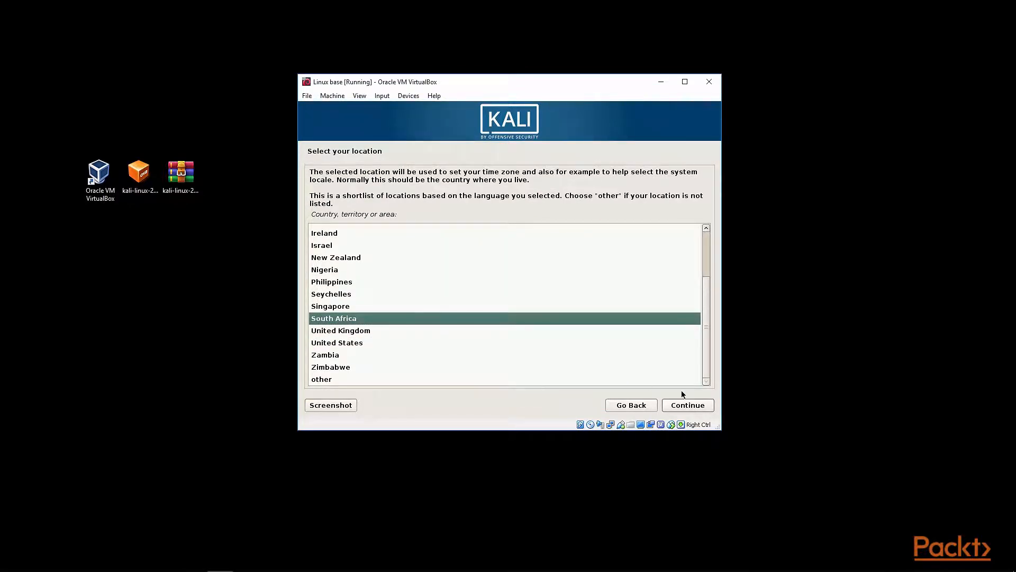
left_click(687, 405)
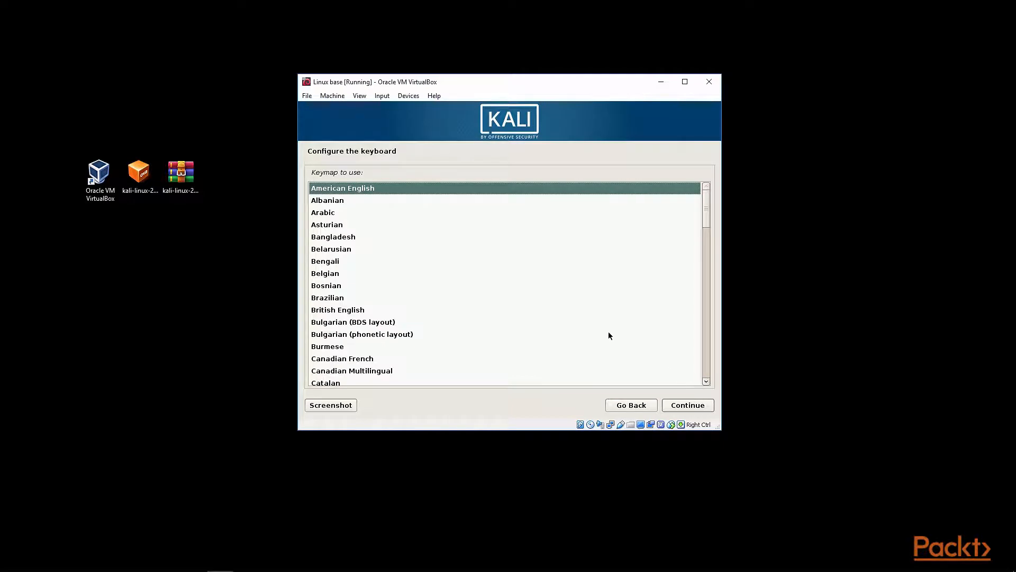
Accept the American English keymap and the kali hostname, leaving the domain name empty.
left_click(705, 411)
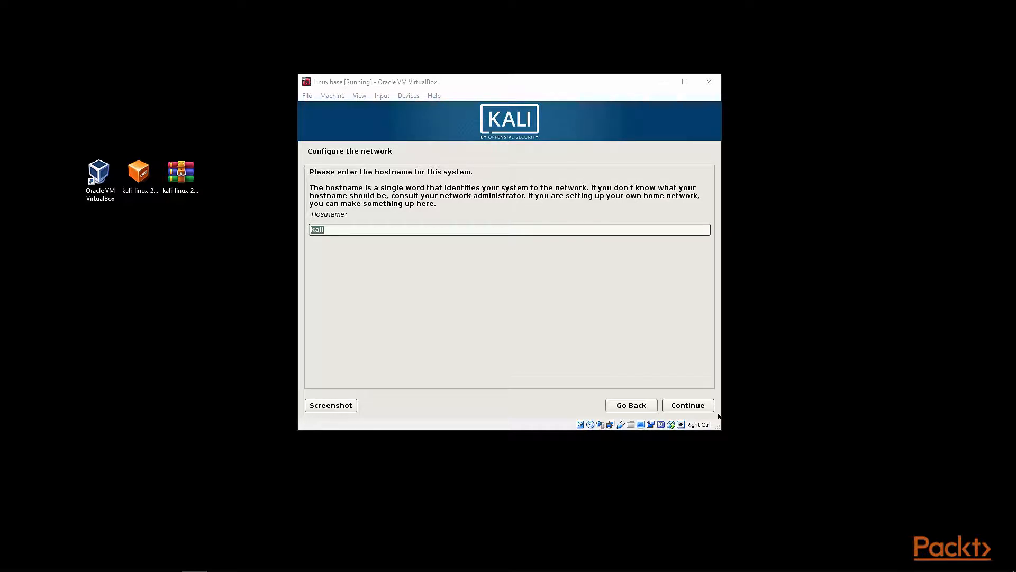
left_click(700, 407)
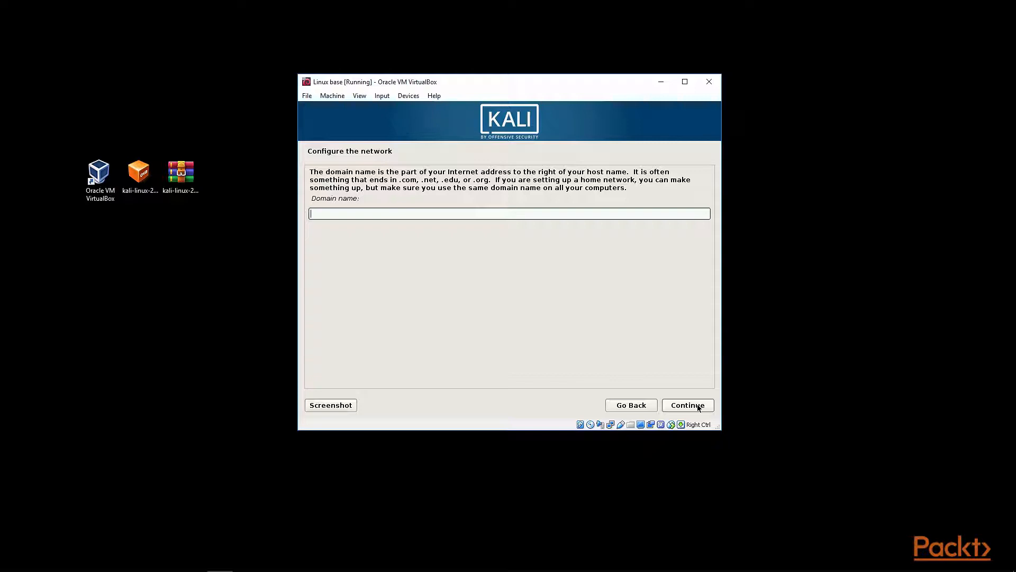
left_click(699, 408)
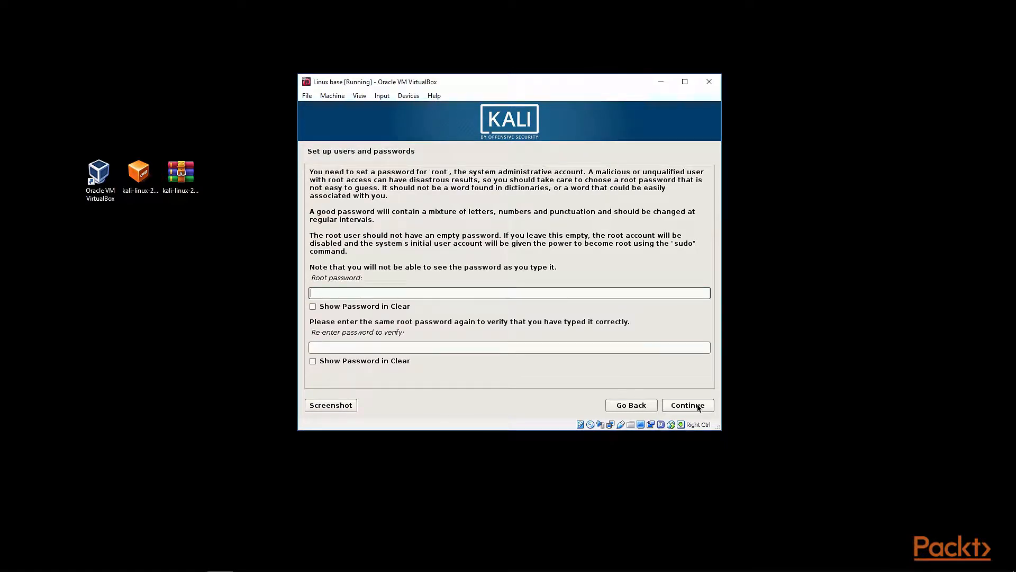
Enter and re-enter the root account password, showing it in clear, and continue.
type("toor")
key("Tab")
key("Tab")
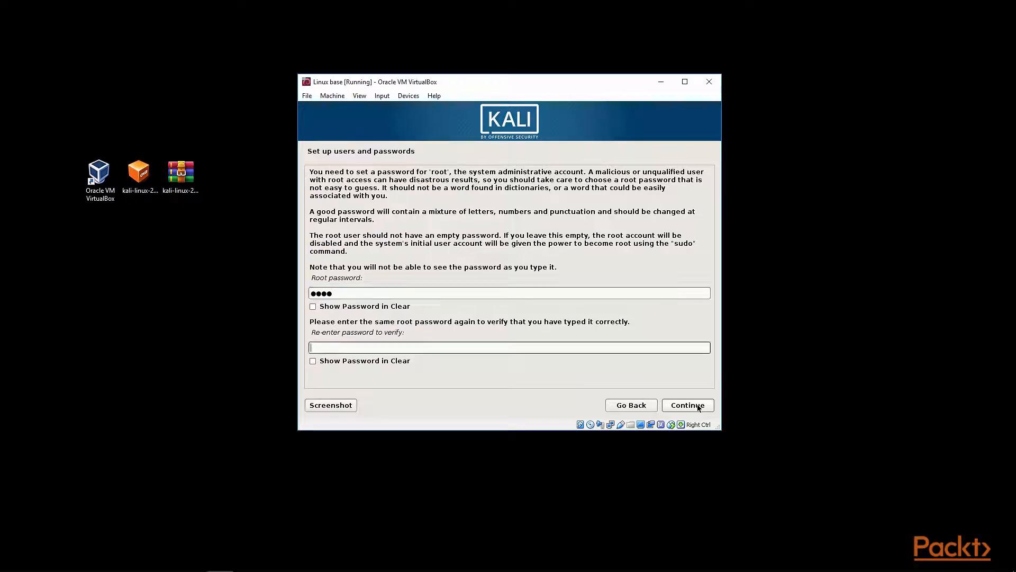
type("toor")
left_click(313, 306)
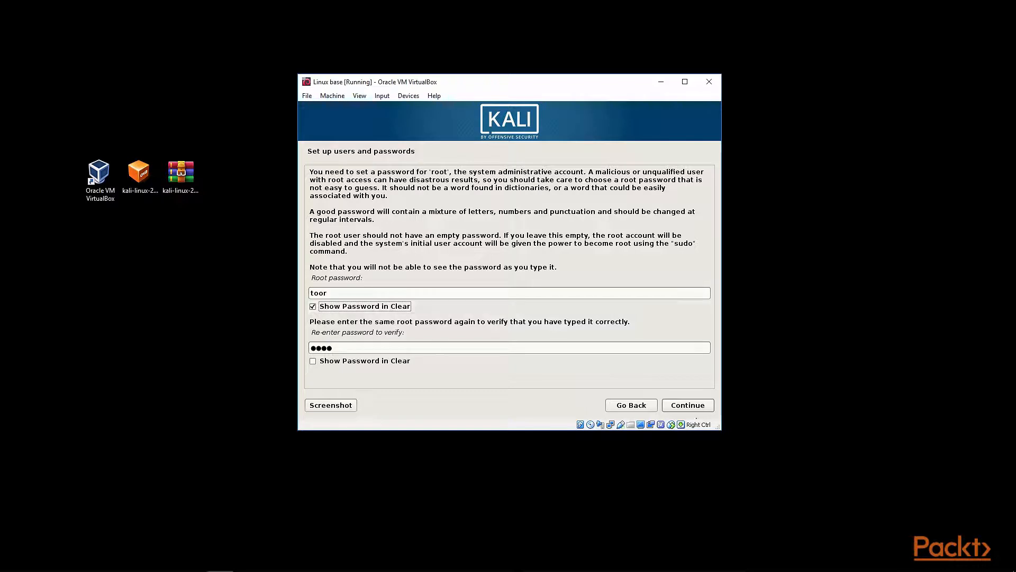
left_click(694, 408)
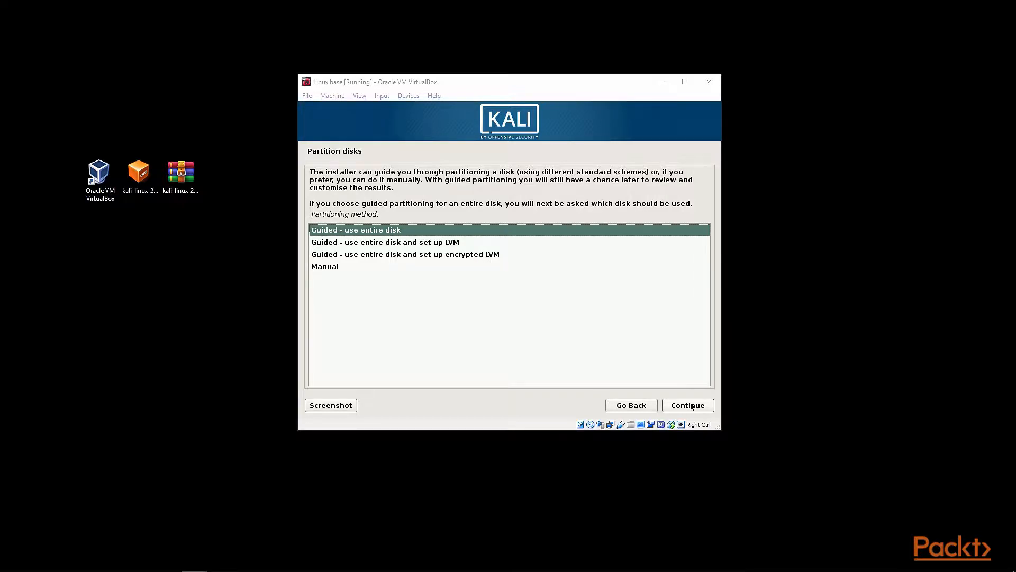
Choose guided partitioning using the entire disk and select the VBOX hard disk to partition.
left_click(691, 406)
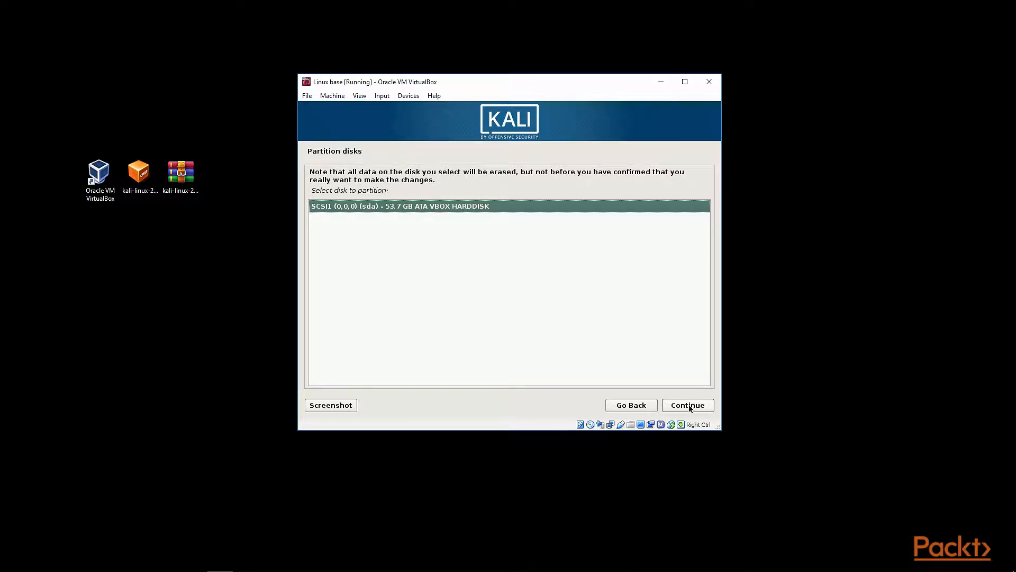
left_click(690, 408)
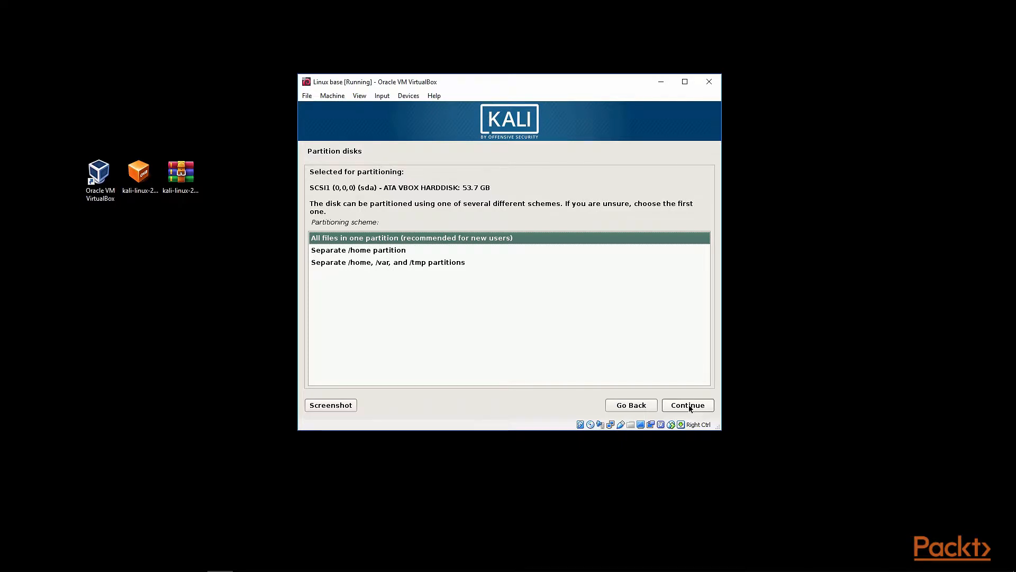
Keep the all-files-in-one-partition scheme, finish partitioning and choose to write the changes to disk.
left_click(688, 405)
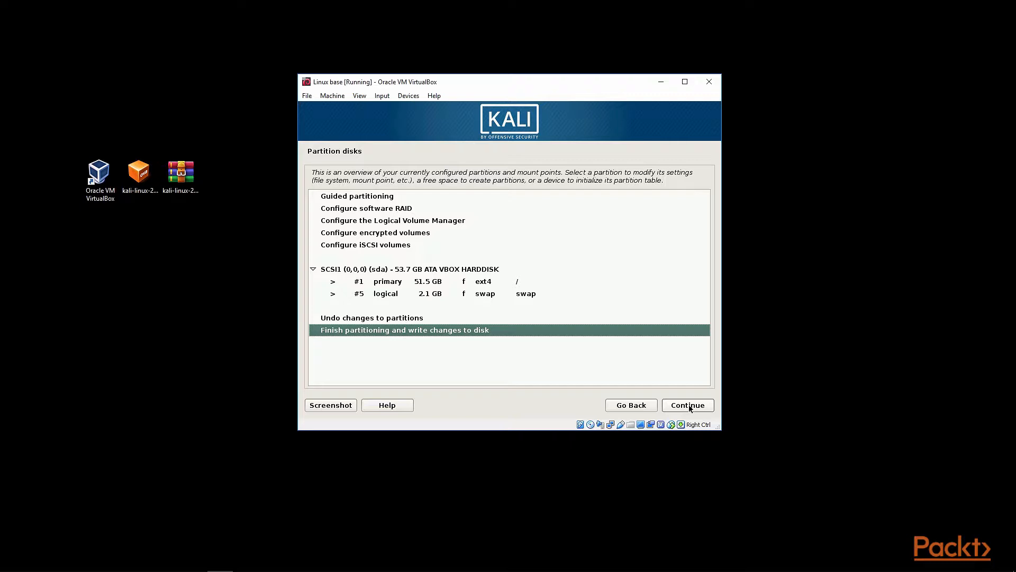
left_click(689, 406)
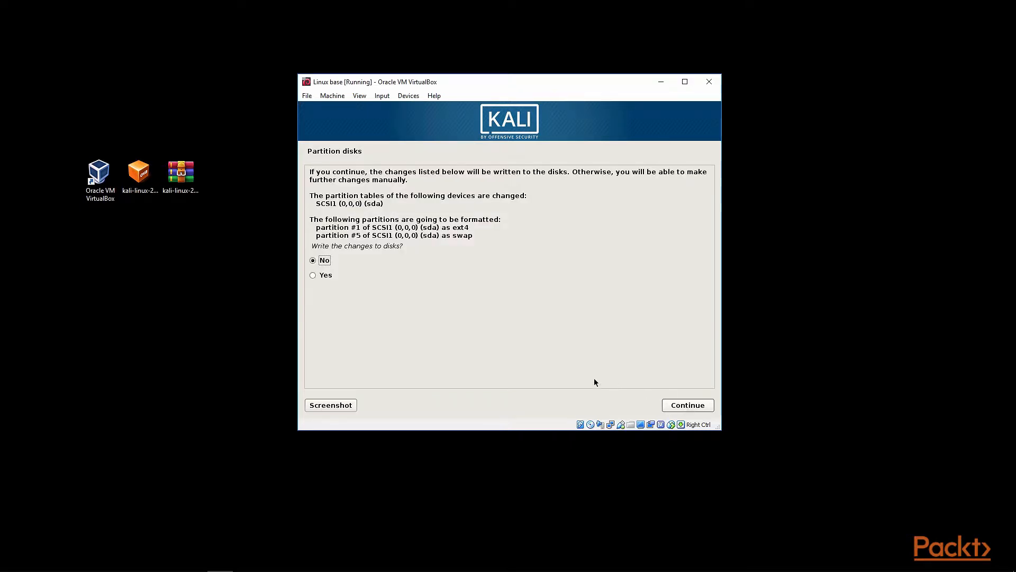
left_click(326, 278)
left_click(704, 406)
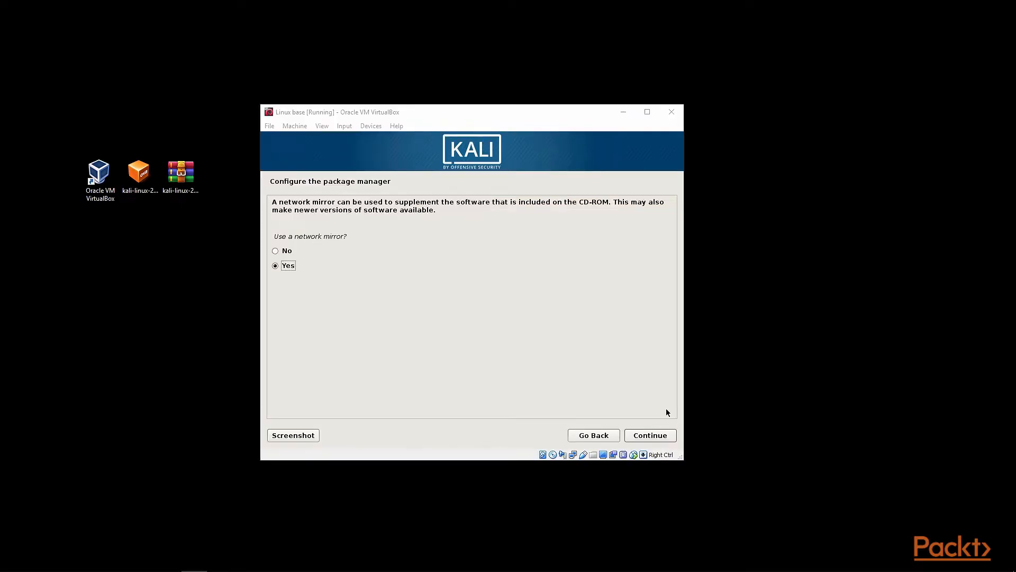
Decline using a network mirror for the package manager.
left_click(286, 252)
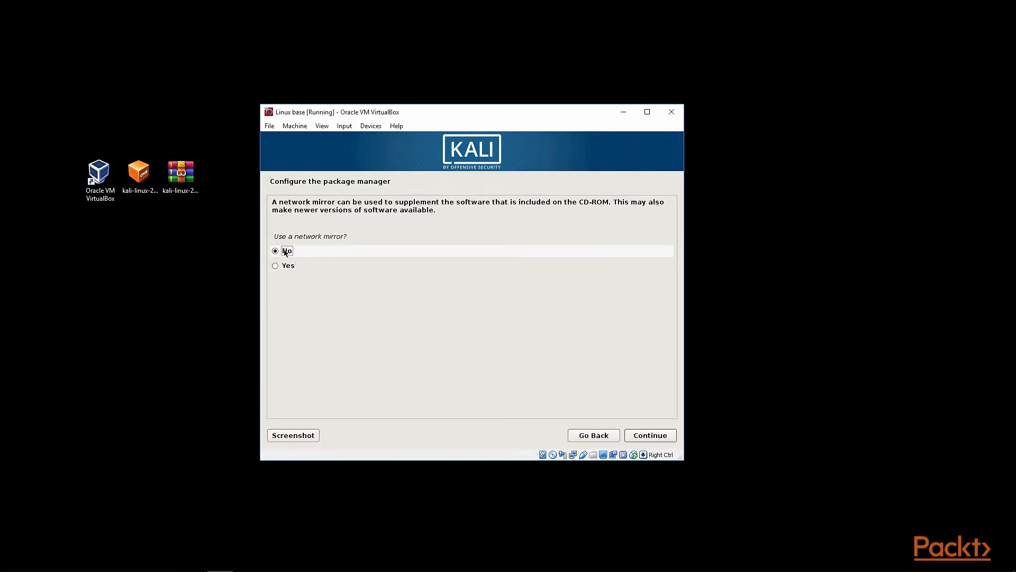
left_click(648, 435)
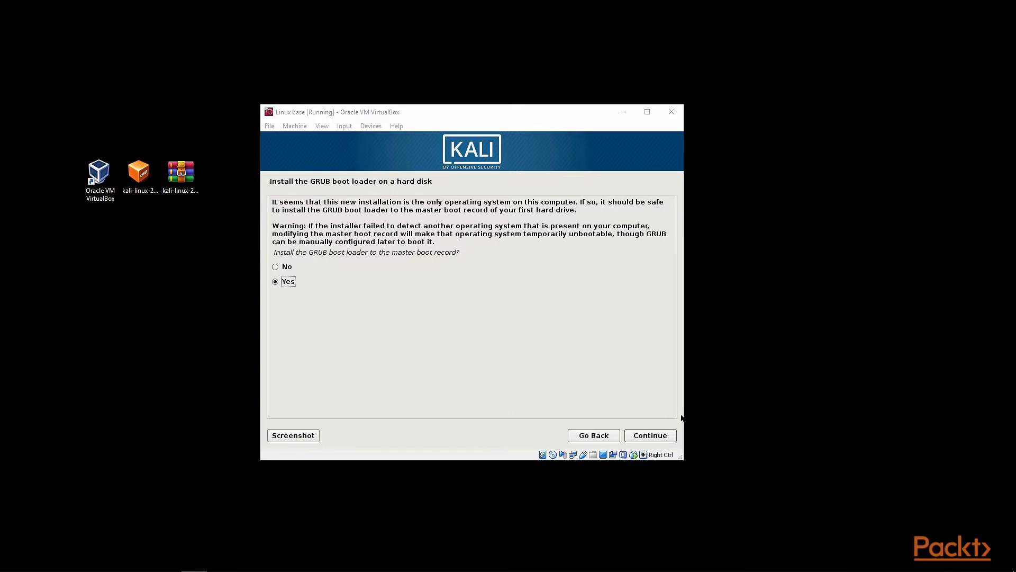
Install the GRUB boot loader to the master boot record on /dev/sda and finish the installation.
left_click(654, 436)
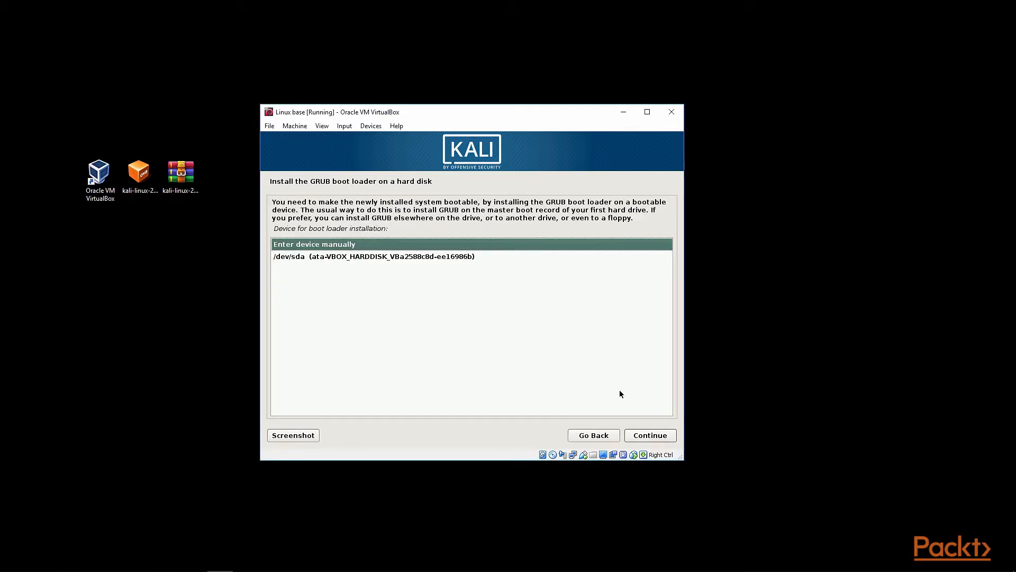
left_click(454, 258)
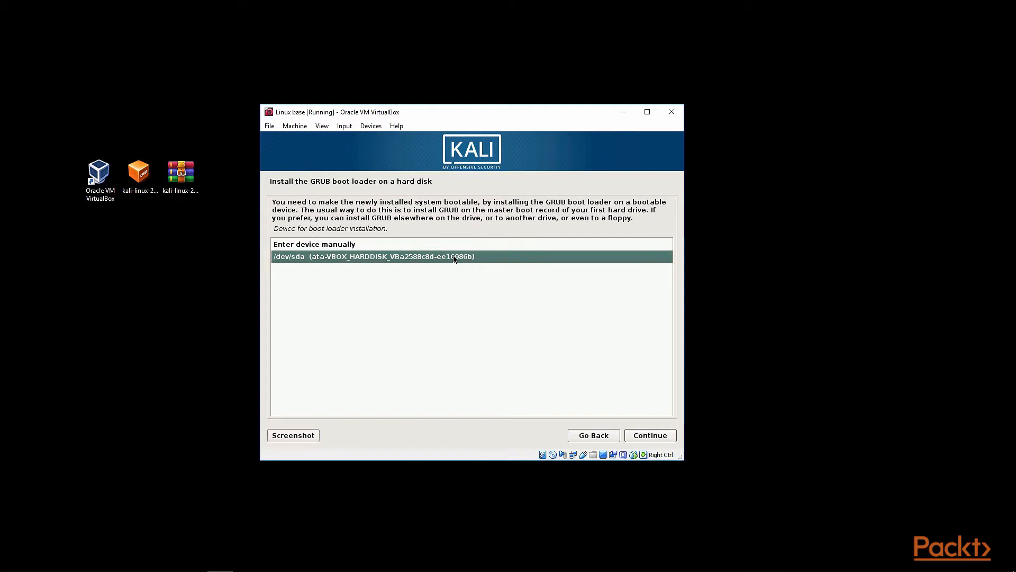
left_click(656, 437)
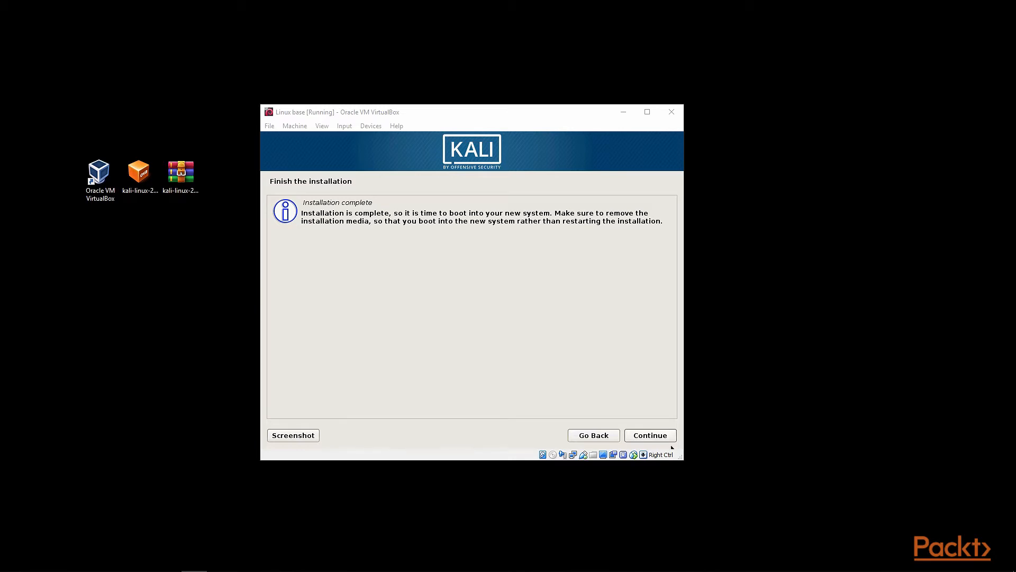
left_click(656, 441)
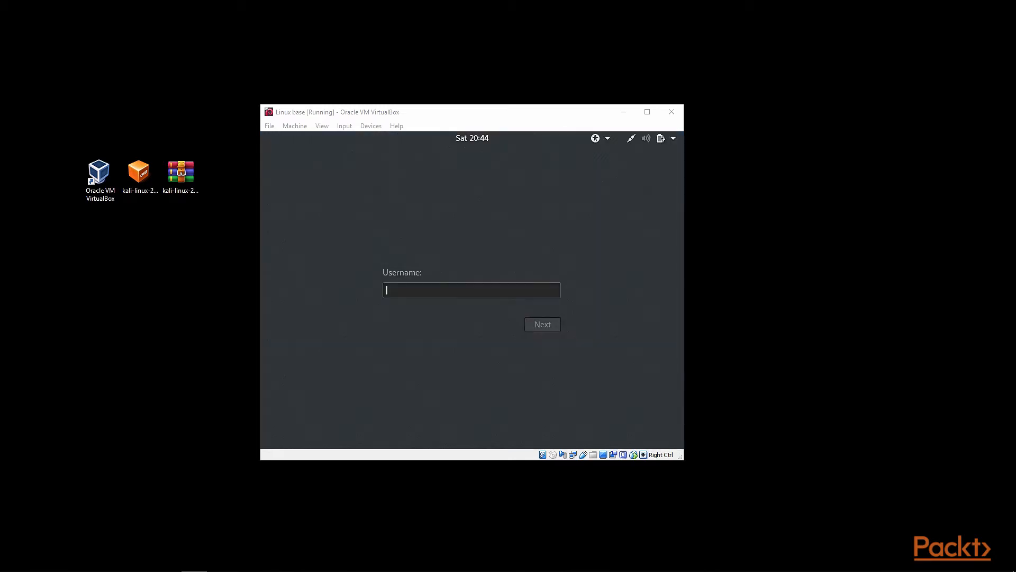